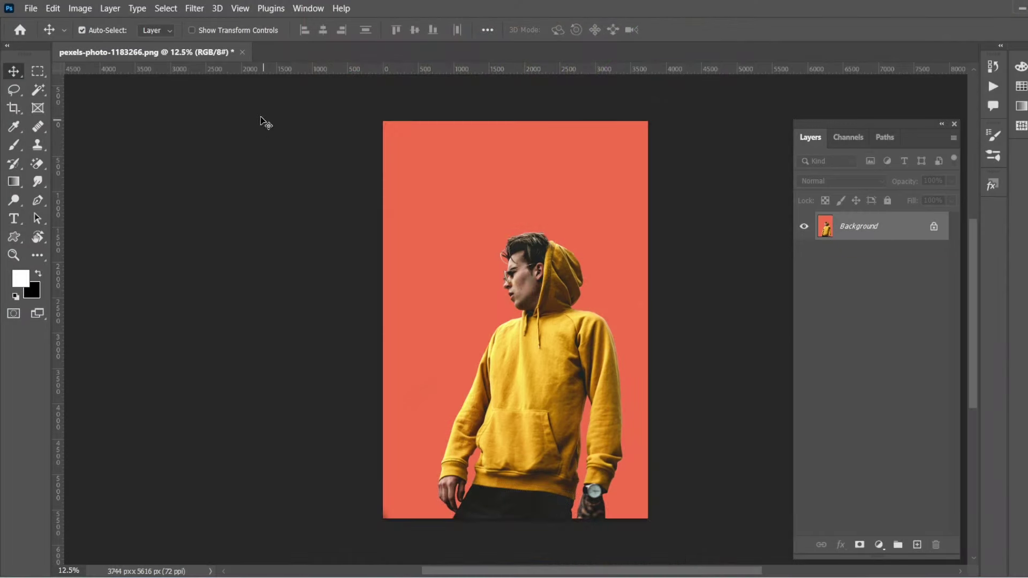
# Select the man with Select > Subject and copy him onto a new Layer 1.
pyautogui.click(165, 9)
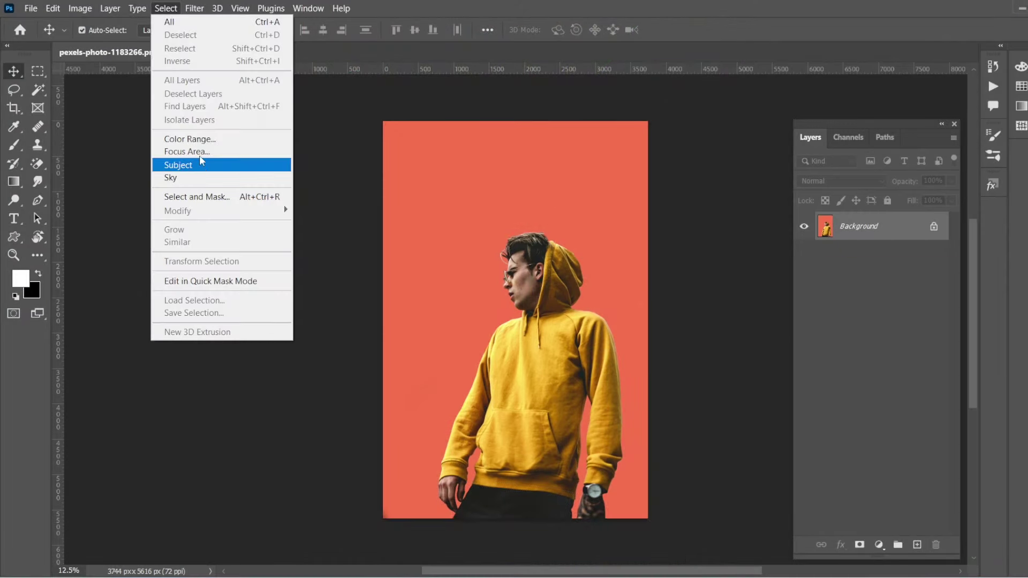
pyautogui.click(182, 169)
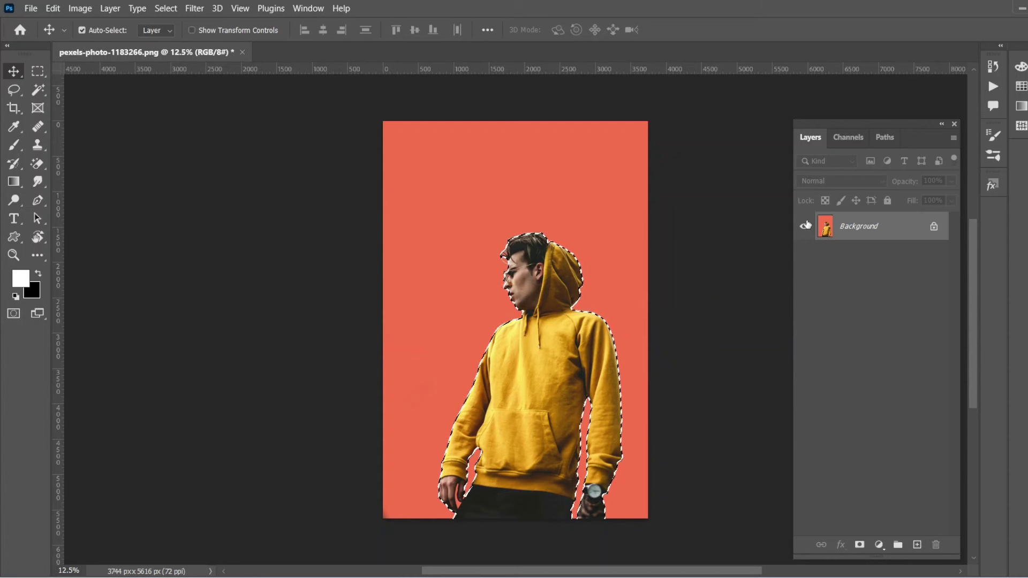
pyautogui.press('ctrl')
pyautogui.hotkey('ctrl', 'j')
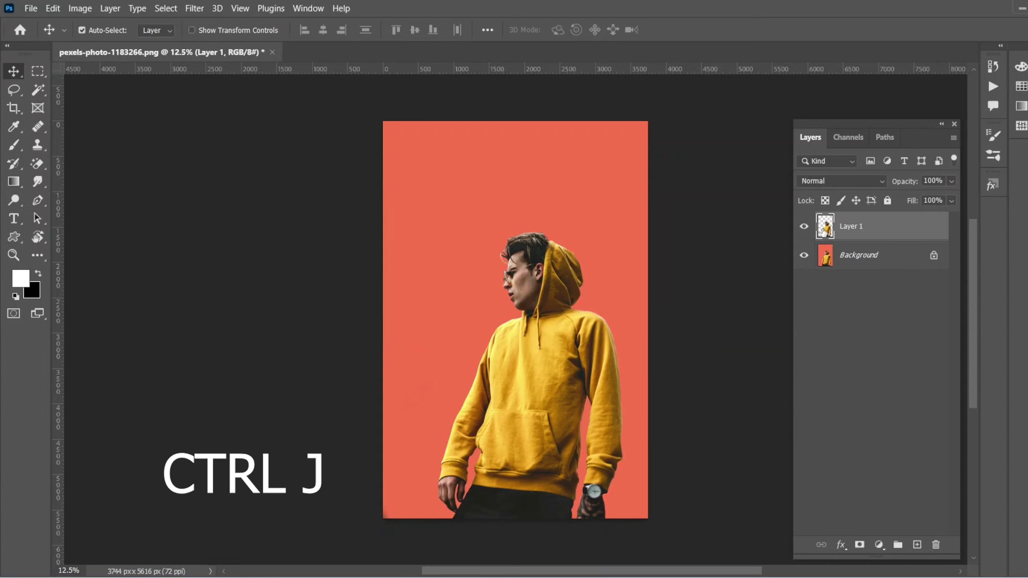
# Add an empty layer above the Background, reselect Layer 1, and pick the Mixer Brush.
pyautogui.click(826, 261)
pyautogui.click(917, 543)
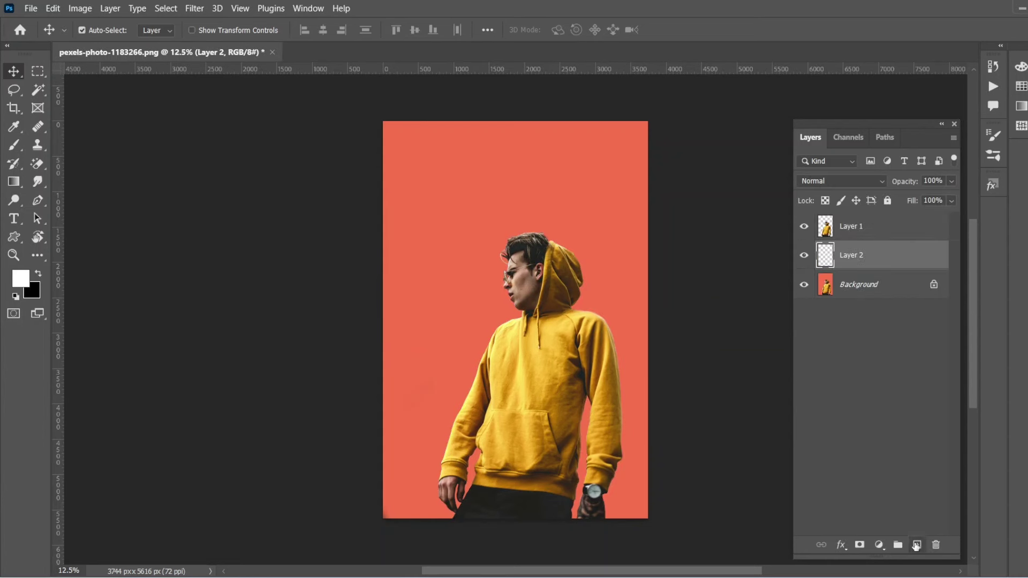
pyautogui.click(827, 230)
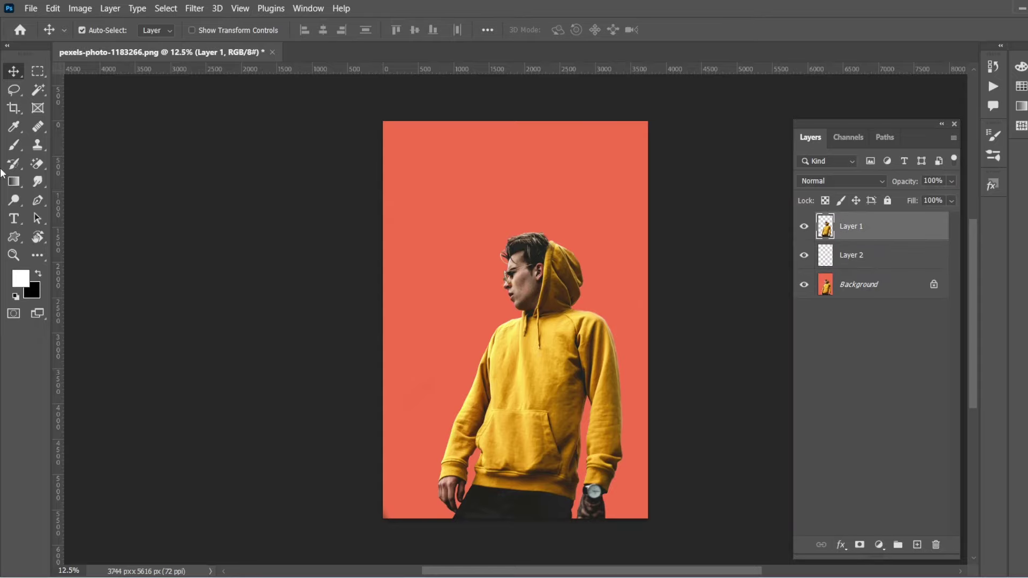
pyautogui.rightClick(14, 144)
pyautogui.click(73, 145)
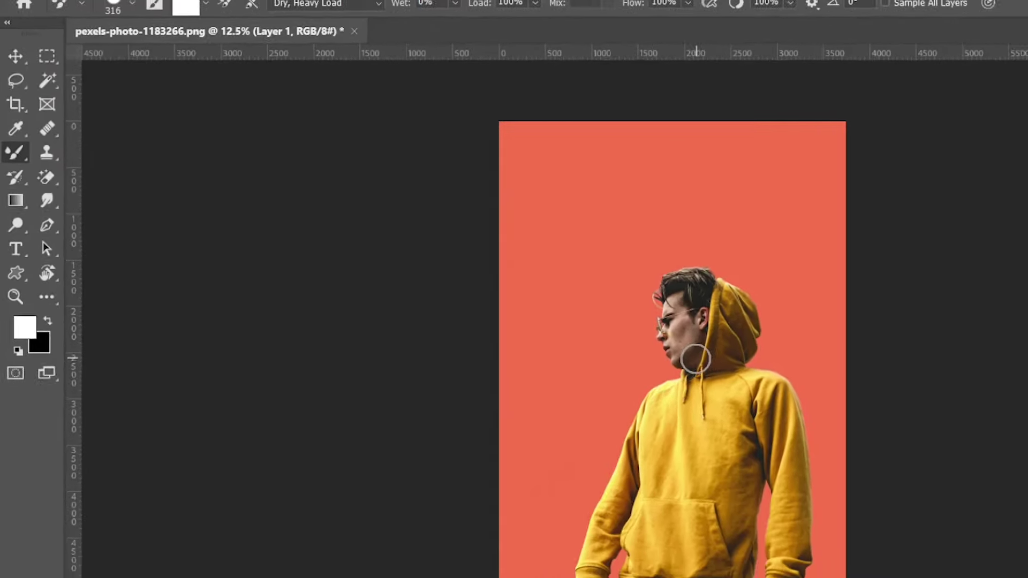
# Size the mixer brush to about 1174 px and load it with a sample of the man.
pyautogui.moveTo(695, 358); pyautogui.dragTo(545, 278)
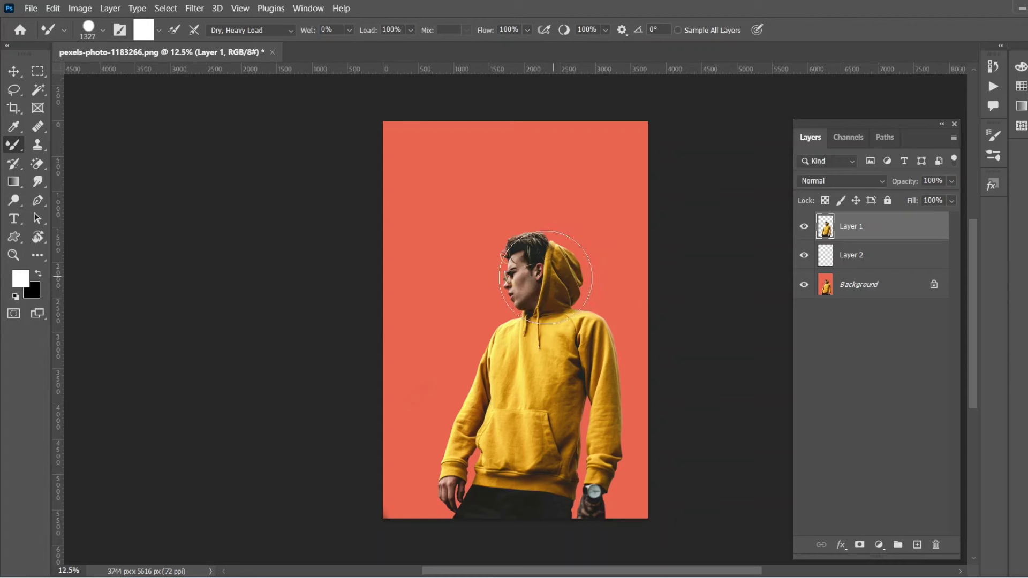
pyautogui.keyDown('alt'); pyautogui.click(539, 286); pyautogui.keyUp('alt')
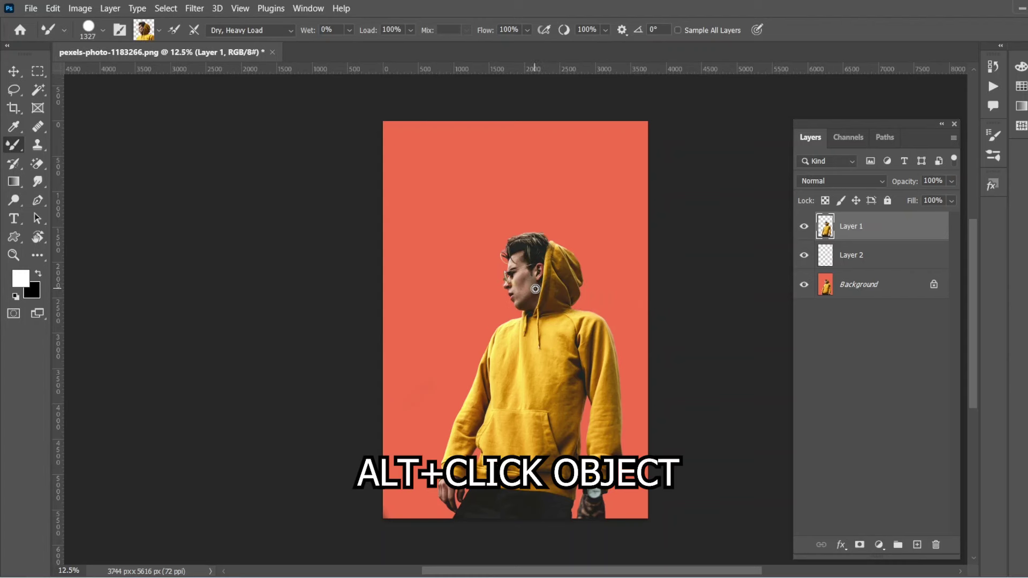
pyautogui.moveTo(536, 289); pyautogui.dragTo(527, 289)
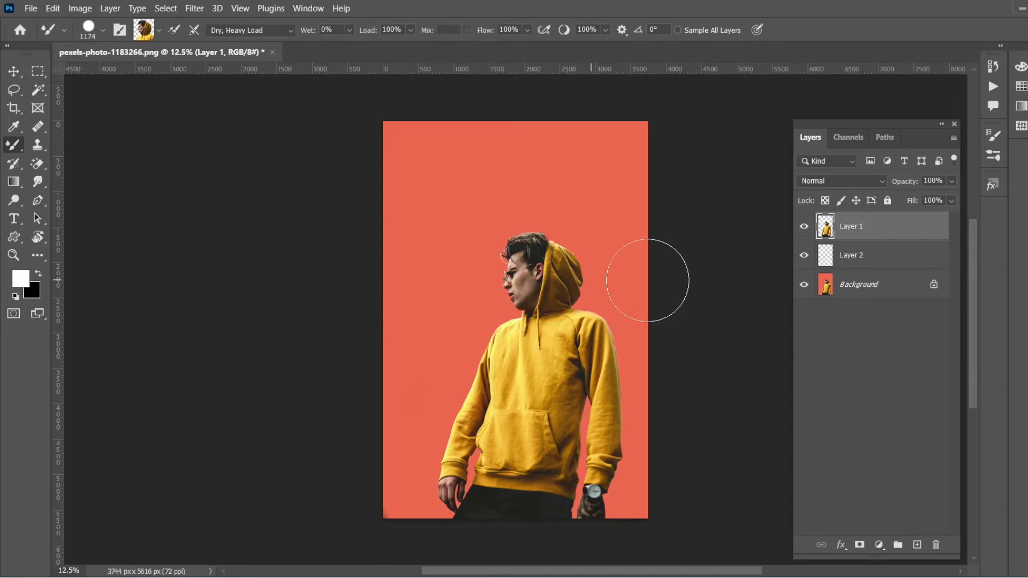
# Target Layer 2 and use the Dry, Heavy Load preset with a Hard Round tip.
pyautogui.click(856, 255)
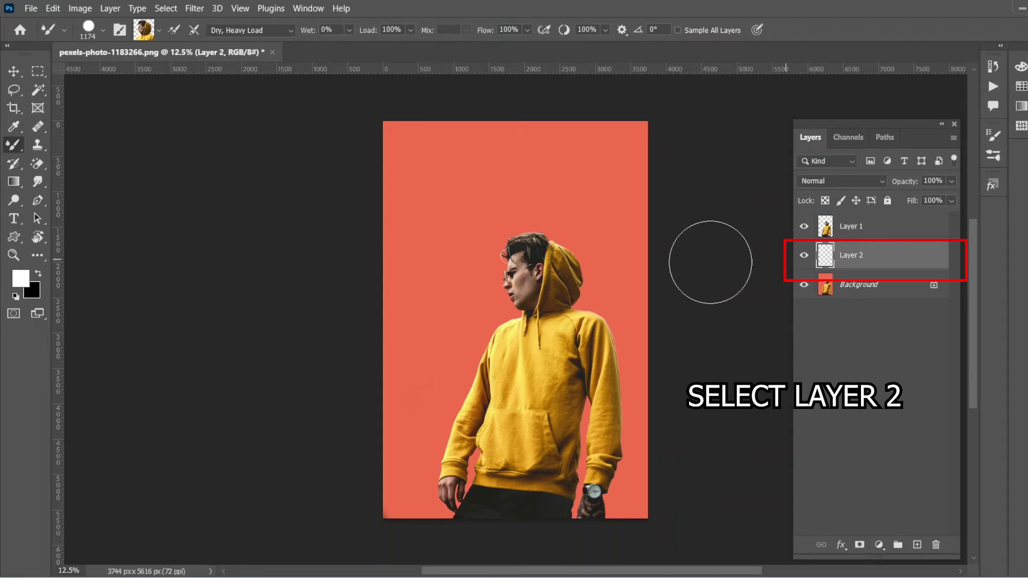
pyautogui.click(291, 31)
pyautogui.click(225, 82)
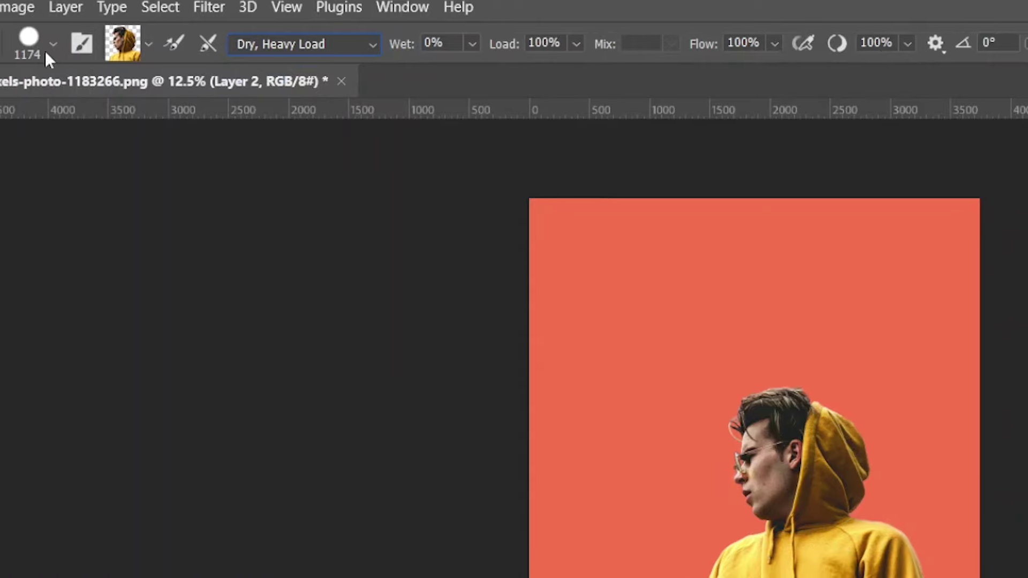
pyautogui.click(32, 51)
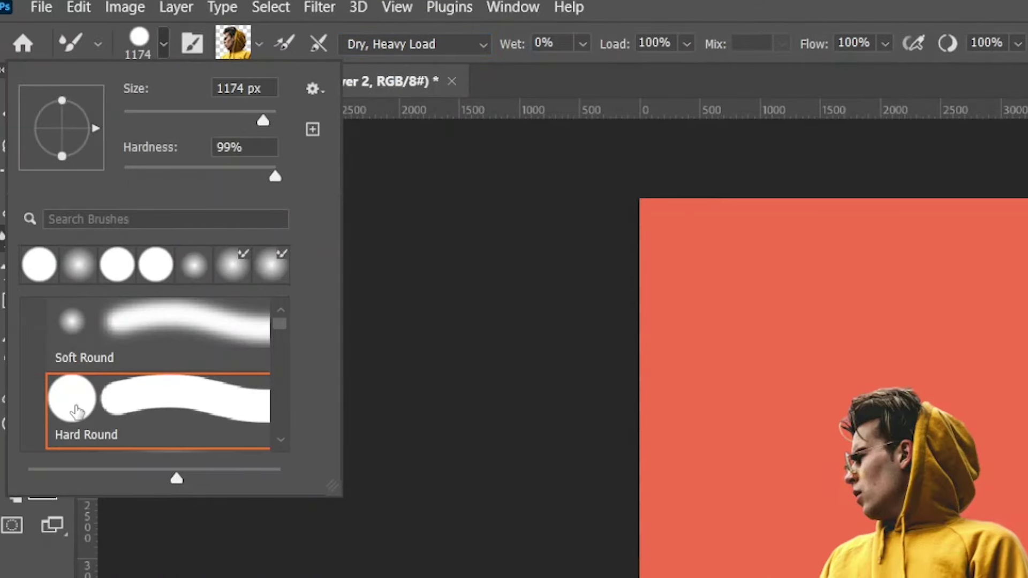
pyautogui.click(77, 412)
pyautogui.press('Return')
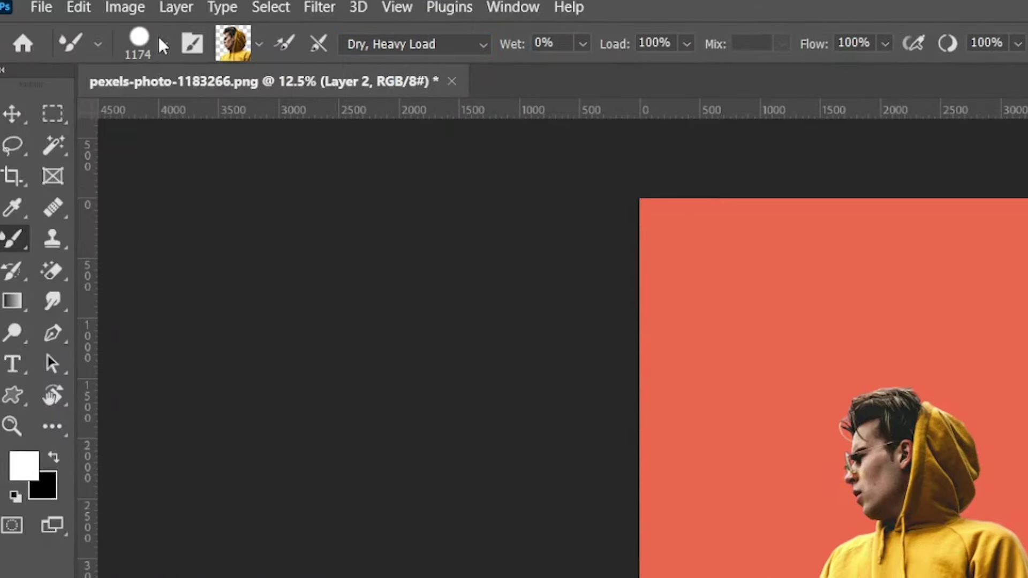
# Paint three ribbon strokes on Layer 2 (top right, behind the man, bottom-left), then select Layer 1.
pyautogui.moveTo(400, 325); pyautogui.dragTo(343, 6)
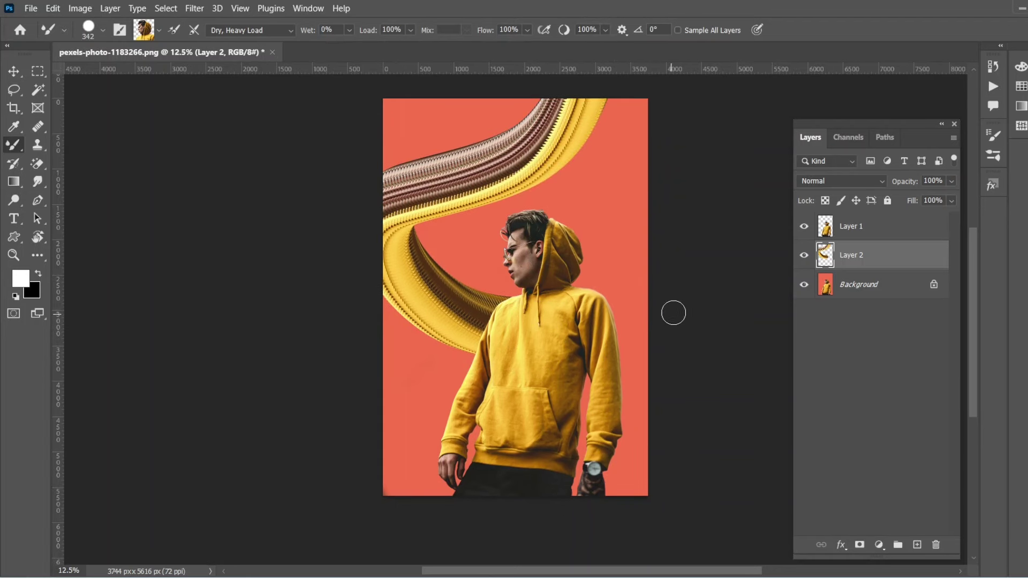
pyautogui.moveTo(679, 328)
pyautogui.mouseDown()
pyautogui.moveTo(315, 433)
pyautogui.moveTo(589, 498)
pyautogui.mouseUp()
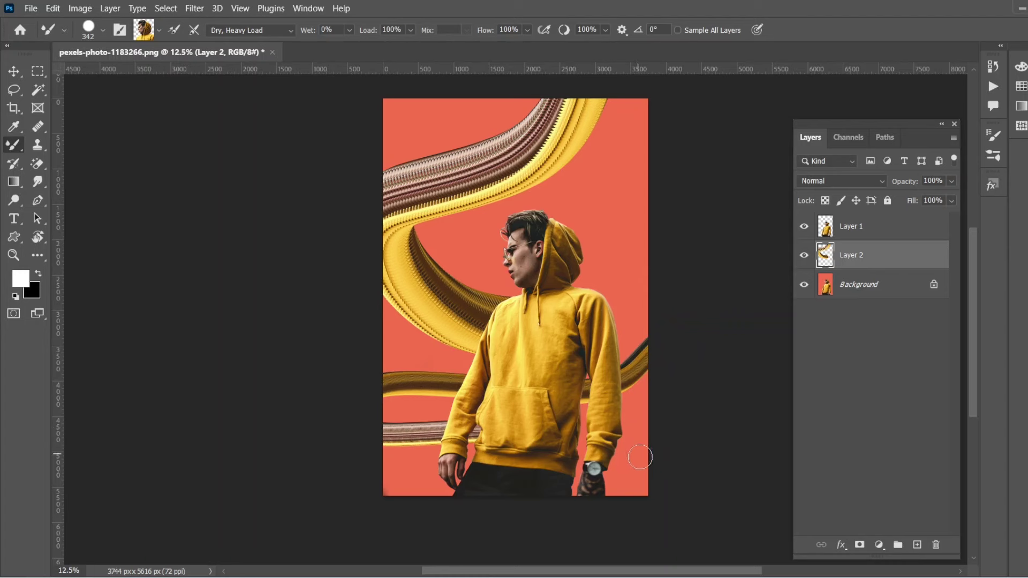
pyautogui.moveTo(408, 489); pyautogui.dragTo(273, 557)
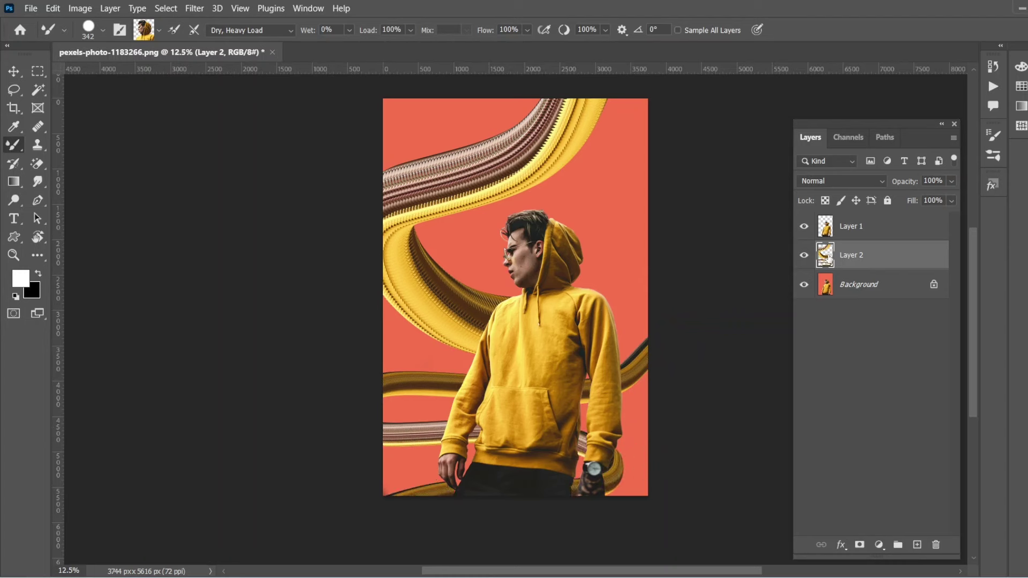
pyautogui.hotkey('alt', ']')
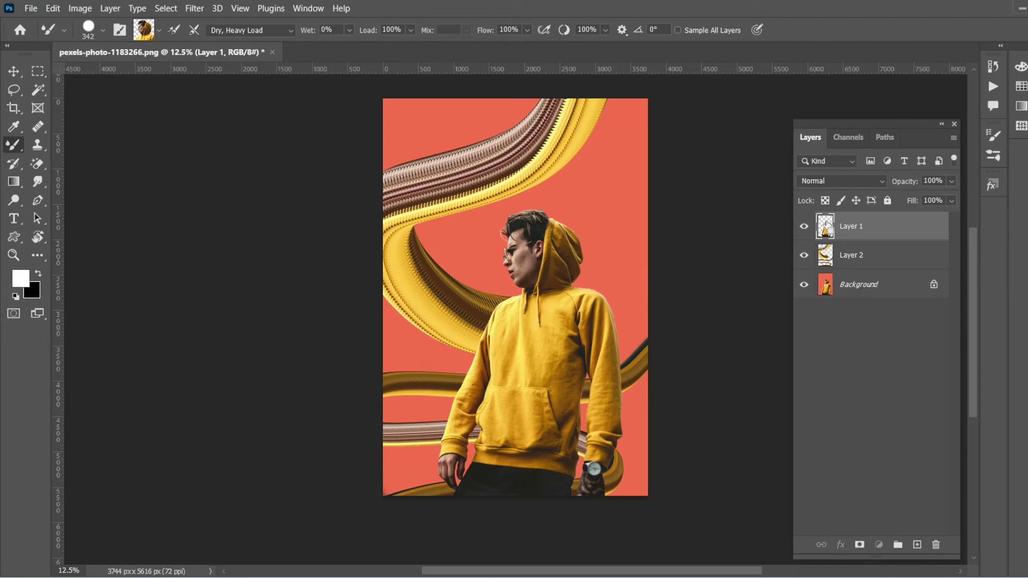
# Give Layer 2 an inverted mask of the man's silhouette and move it above Layer 1.
pyautogui.keyDown('ctrl'); pyautogui.click(825, 227); pyautogui.keyUp('ctrl')
pyautogui.hotkey('alt', '[')
pyautogui.click(859, 545)
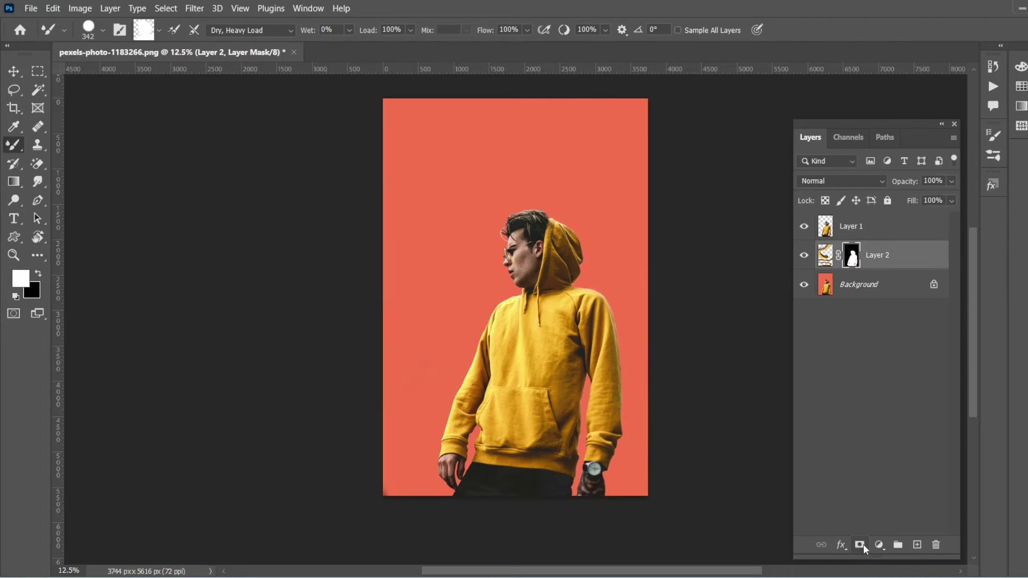
pyautogui.hotkey('ctrl', 'i')
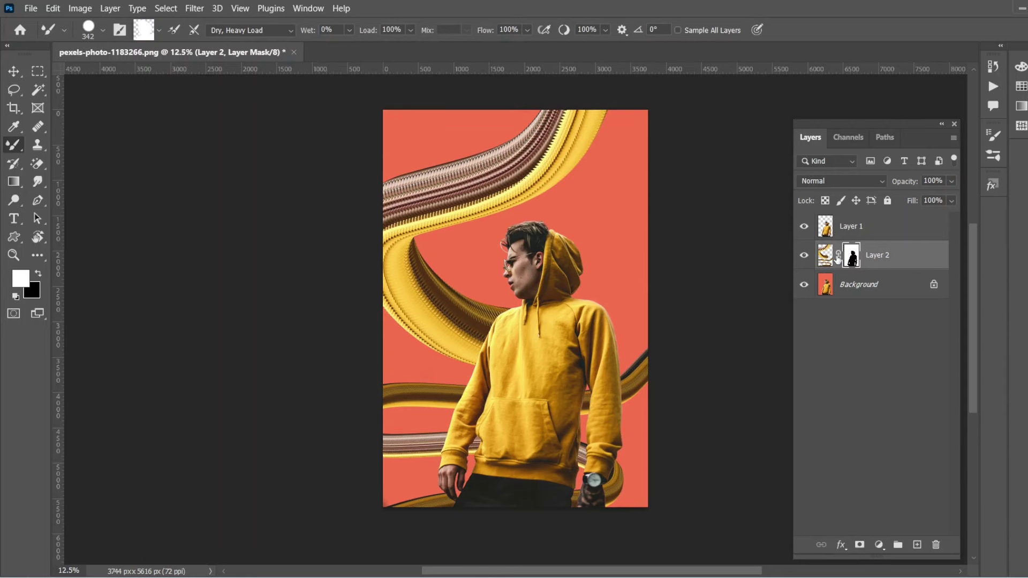
pyautogui.click(825, 257)
pyautogui.moveTo(825, 261); pyautogui.dragTo(827, 227)
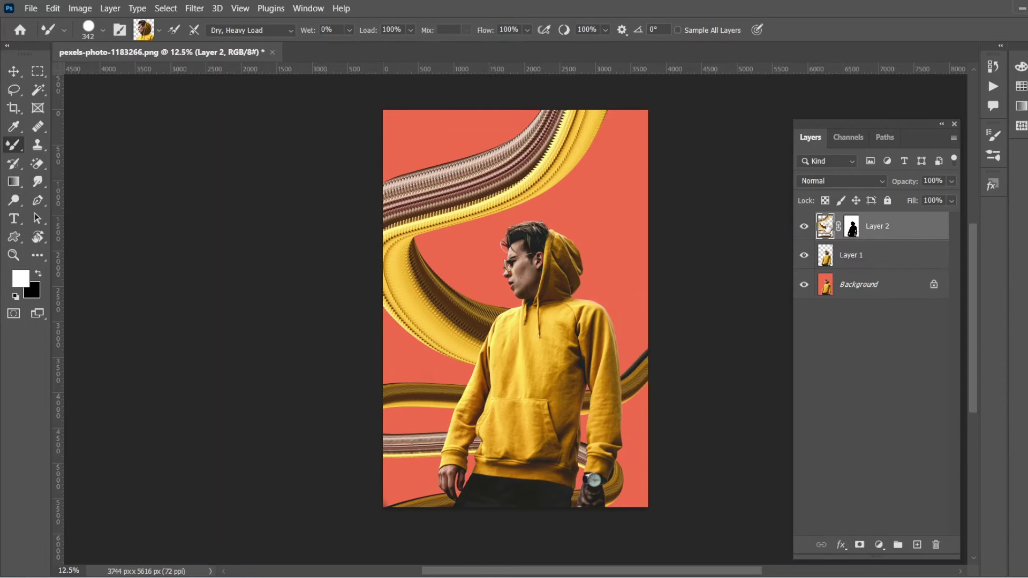
pyautogui.click(852, 228)
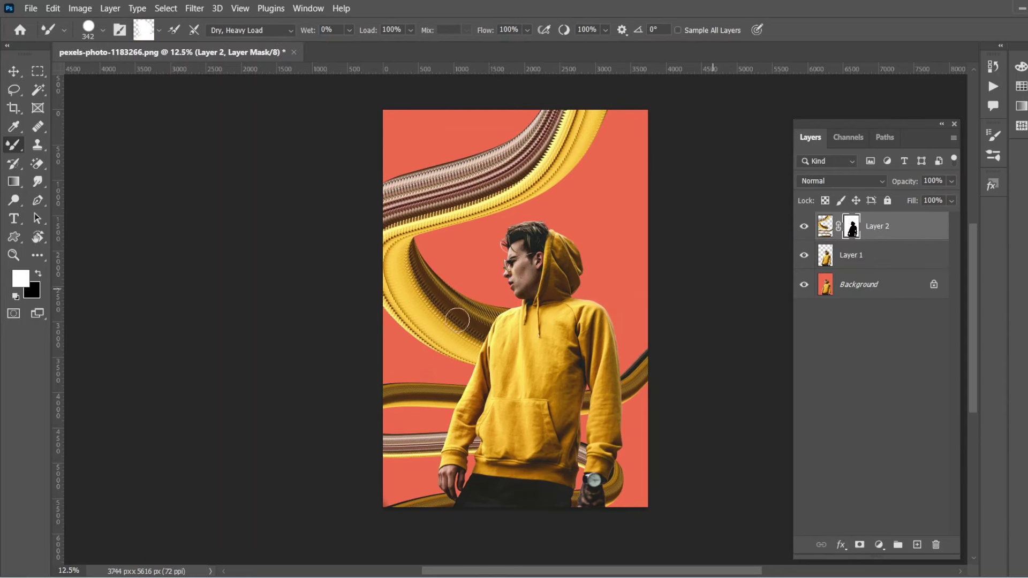
pyautogui.scroll(-1, 301, 348)
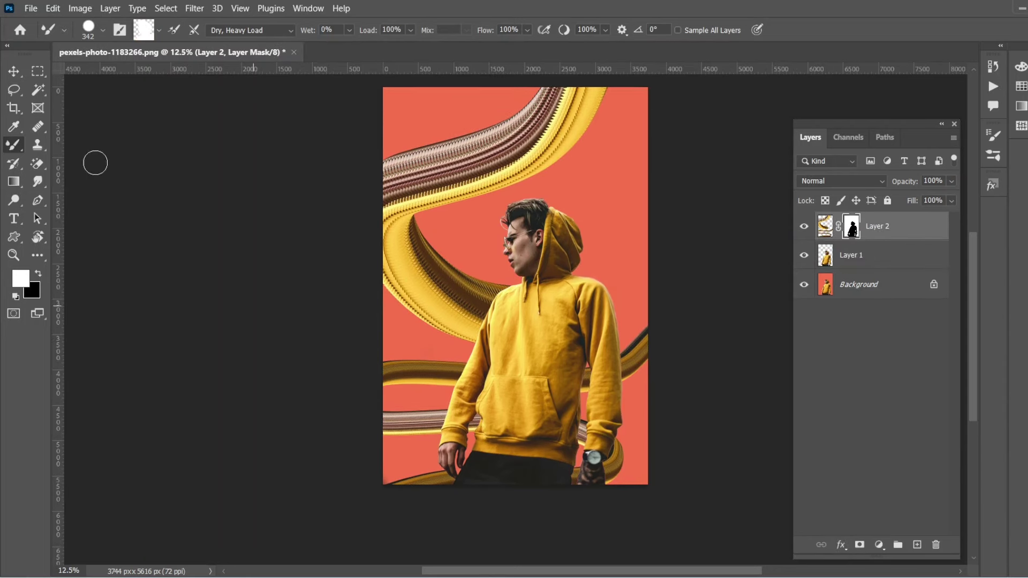
# Switch to the Brush tool with a Soft Round tip, reduced to about 546 px.
pyautogui.rightClick(12, 152)
pyautogui.click(69, 143)
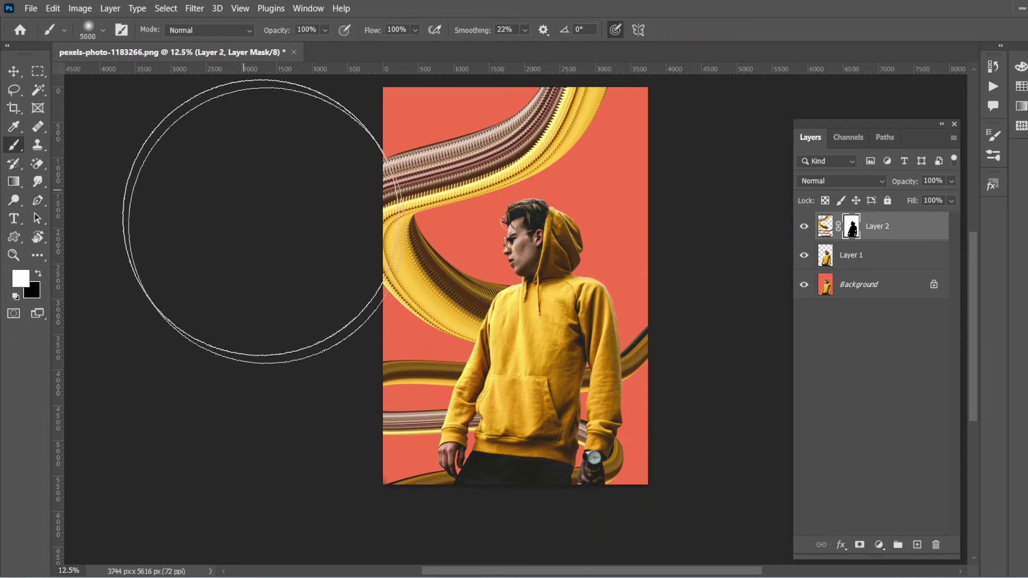
pyautogui.keyDown('alt'); pyautogui.moveTo(491, 288); pyautogui.dragTo(310, 293); pyautogui.keyUp('alt')
pyautogui.click(101, 31)
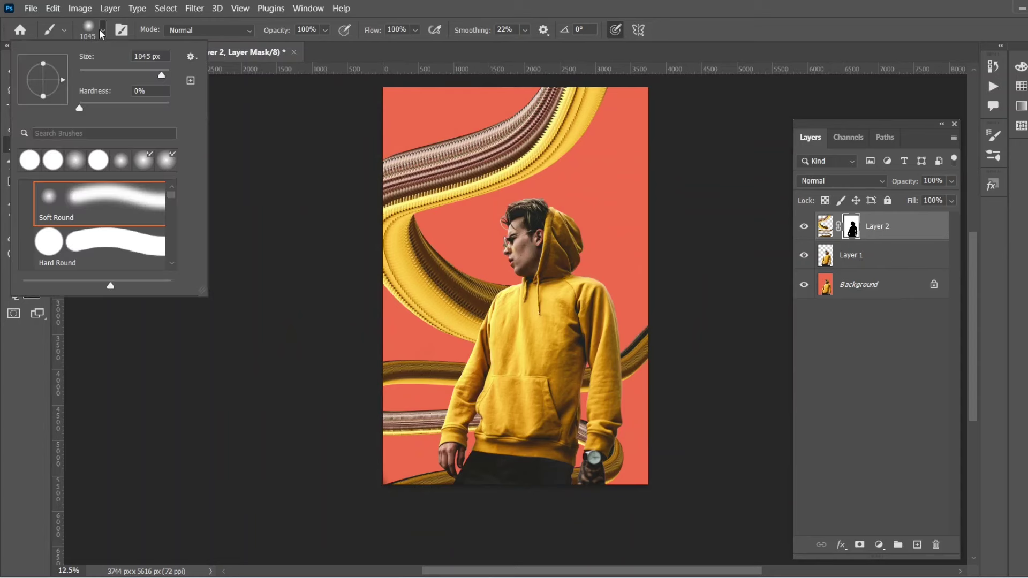
pyautogui.click(100, 31)
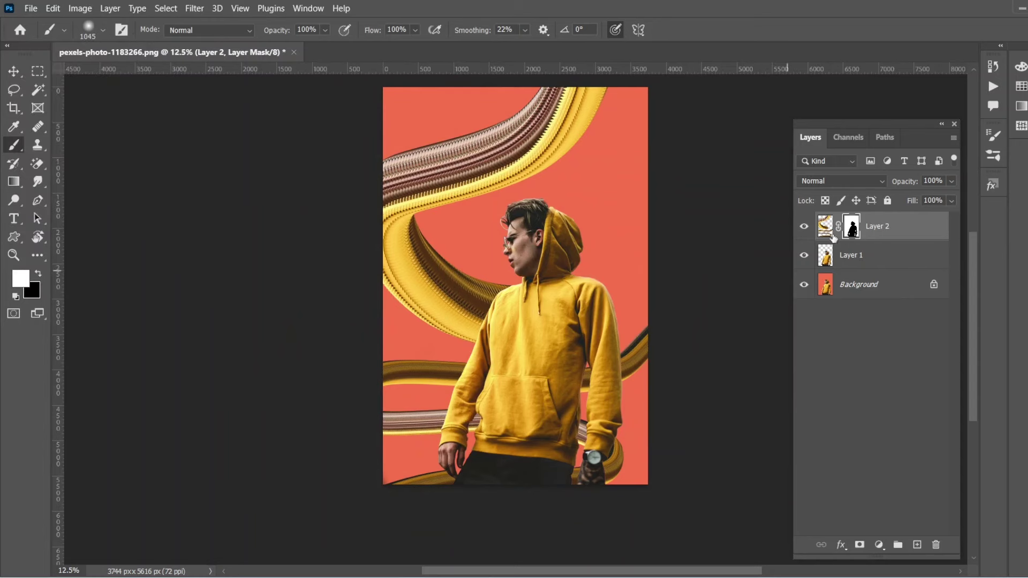
pyautogui.moveTo(594, 389); pyautogui.dragTo(535, 390)
# Paint on the mask to restore the striped ribbon across the hoodie and right wrist.
pyautogui.moveTo(426, 421)
pyautogui.mouseDown()
pyautogui.moveTo(608, 470)
pyautogui.moveTo(540, 438)
pyautogui.mouseUp()
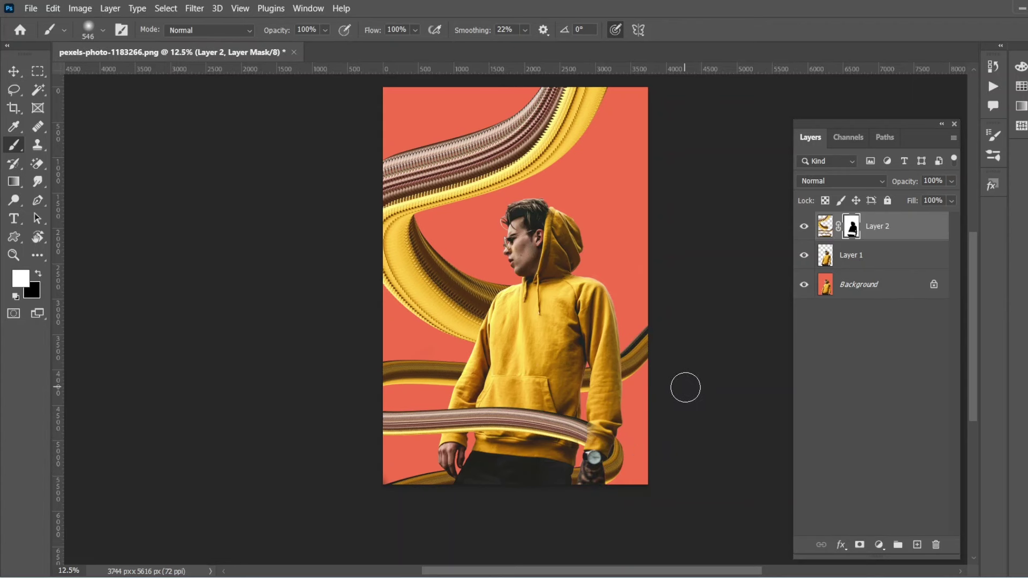
pyautogui.moveTo(599, 438); pyautogui.dragTo(630, 471)
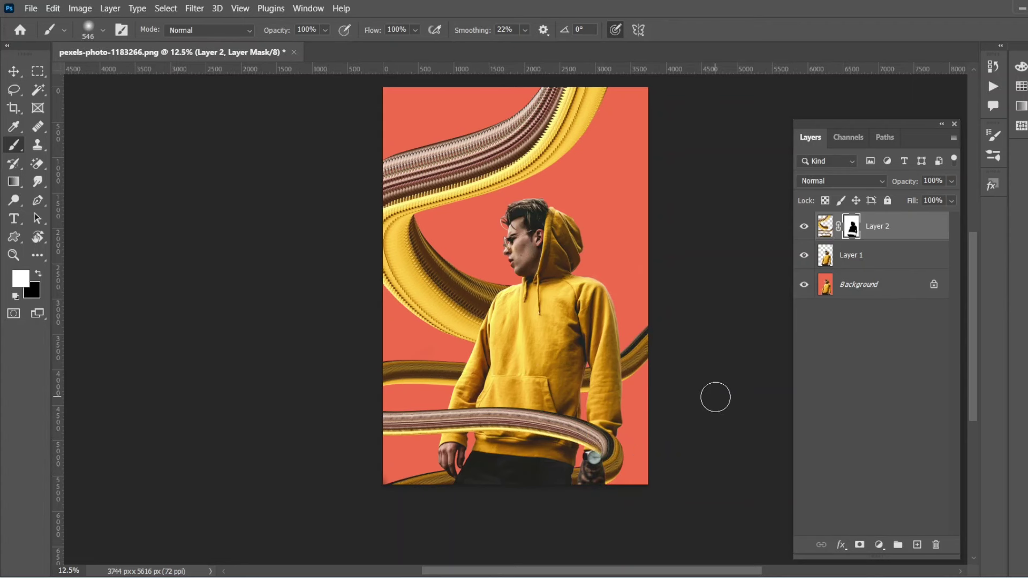
pyautogui.scroll(2, 715, 391)
pyautogui.scroll(1, 733, 289)
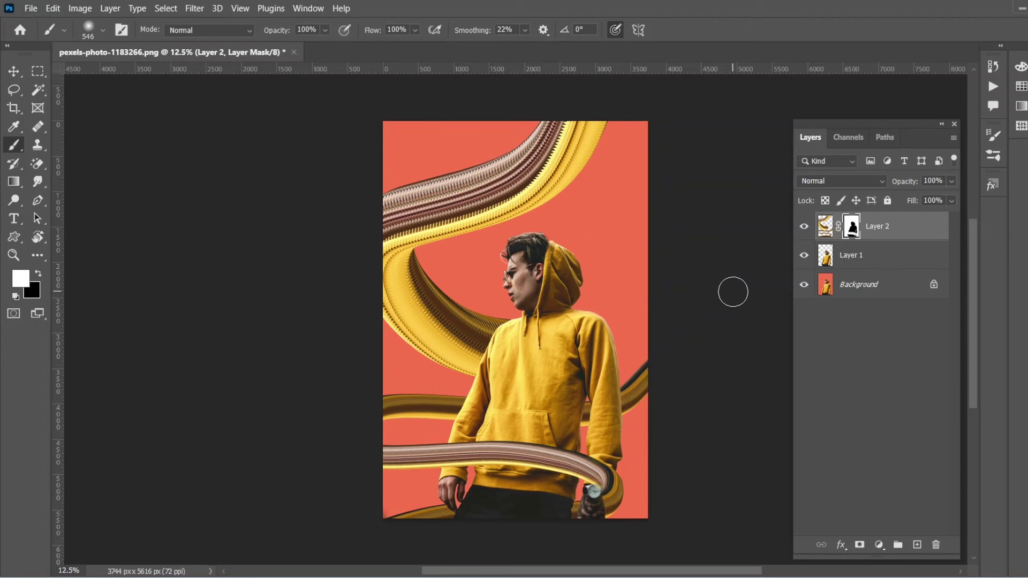
pyautogui.click(825, 226)
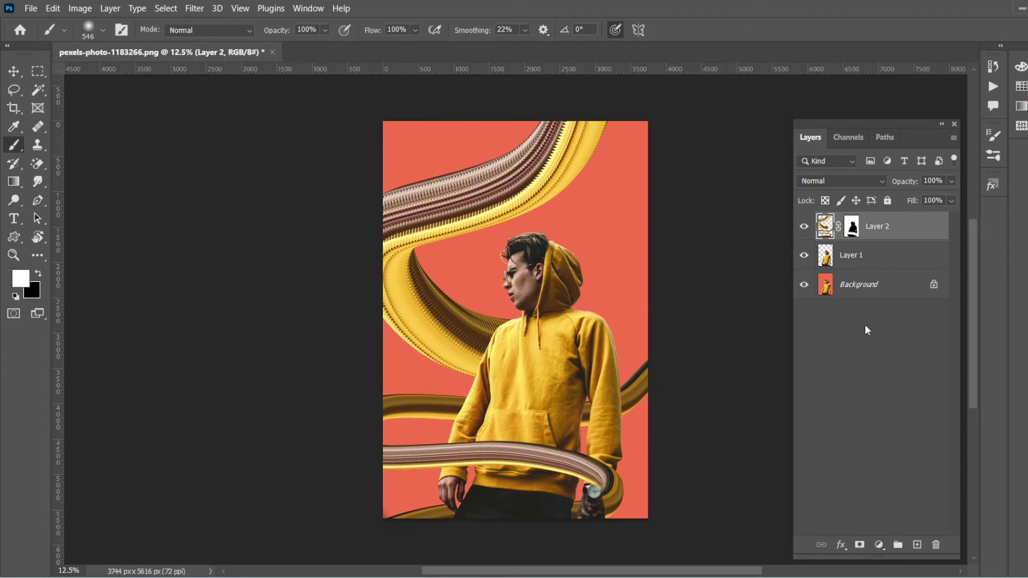
# Add Layer 3 clipped to Layer 2 and paint soft black shading on the ribbons at 43% opacity.
pyautogui.click(918, 545)
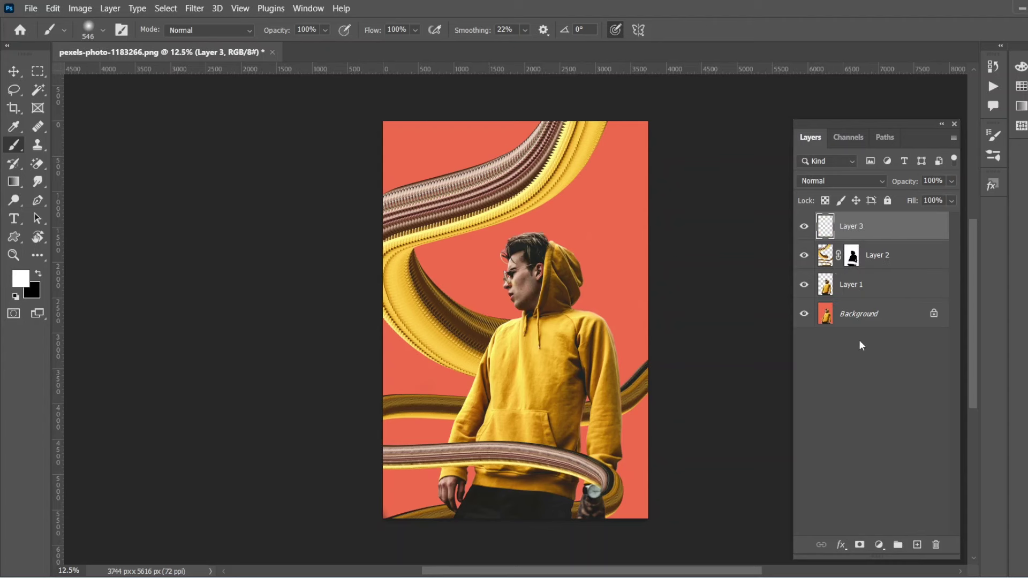
pyautogui.keyDown('alt'); pyautogui.click(825, 240); pyautogui.keyUp('alt')
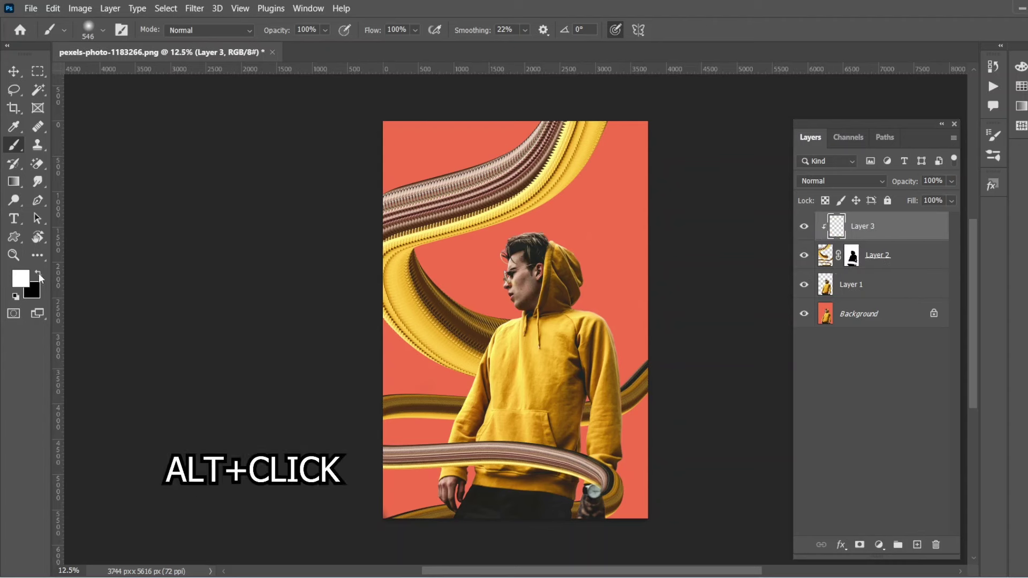
pyautogui.click(38, 273)
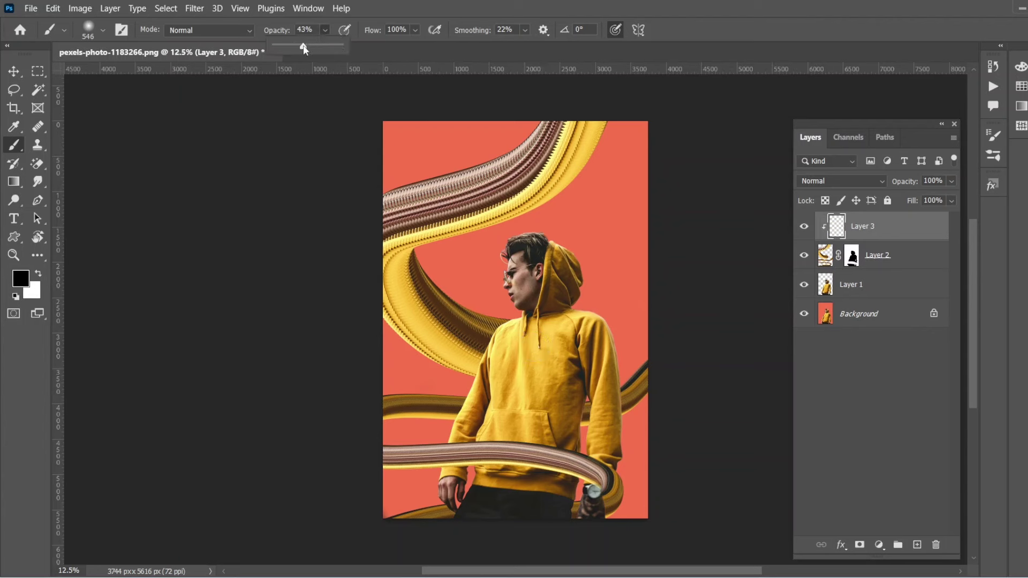
pyautogui.moveTo(508, 349); pyautogui.dragTo(540, 350)
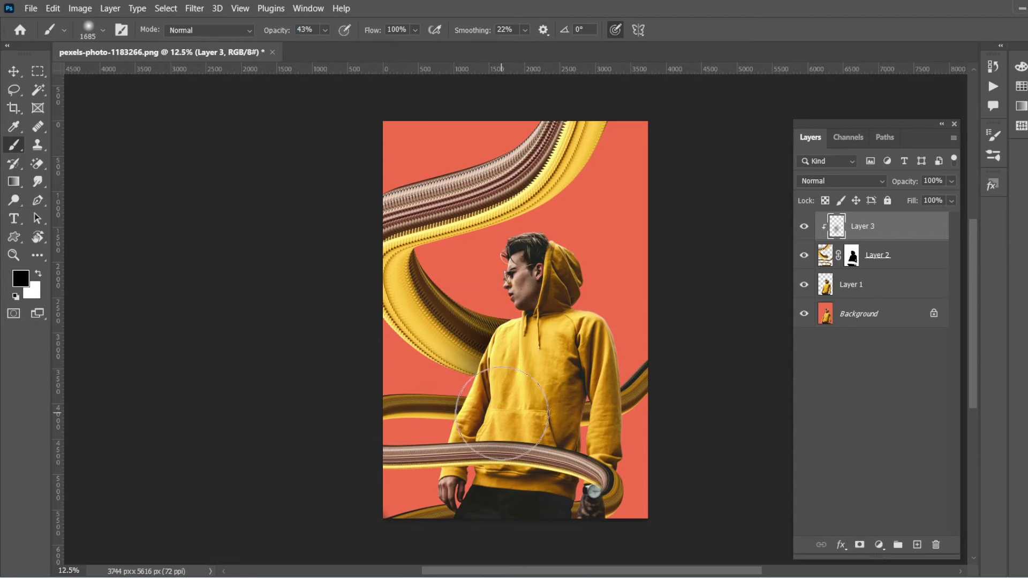
pyautogui.moveTo(502, 413); pyautogui.dragTo(474, 413)
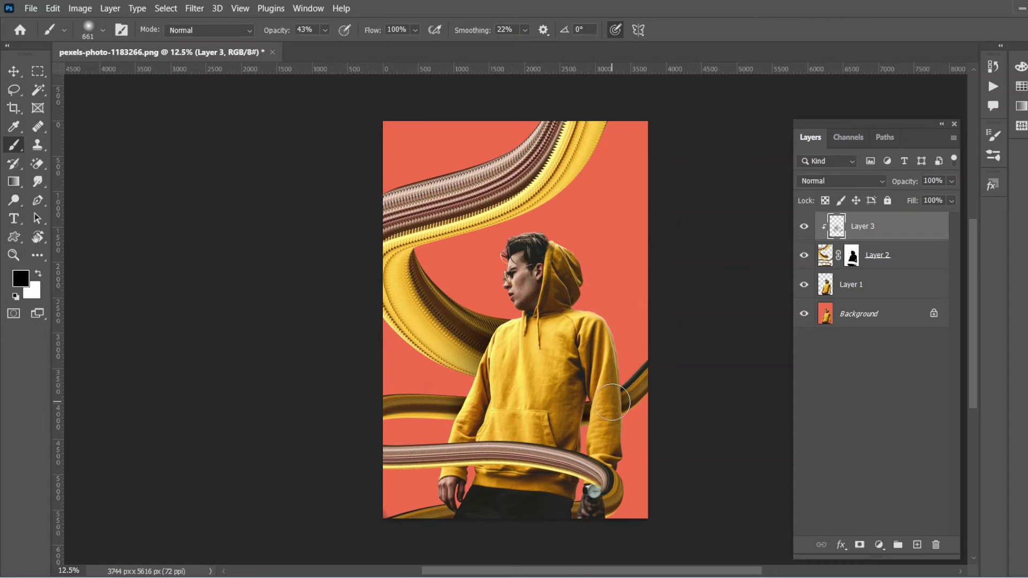
pyautogui.scroll(-1, 536, 426)
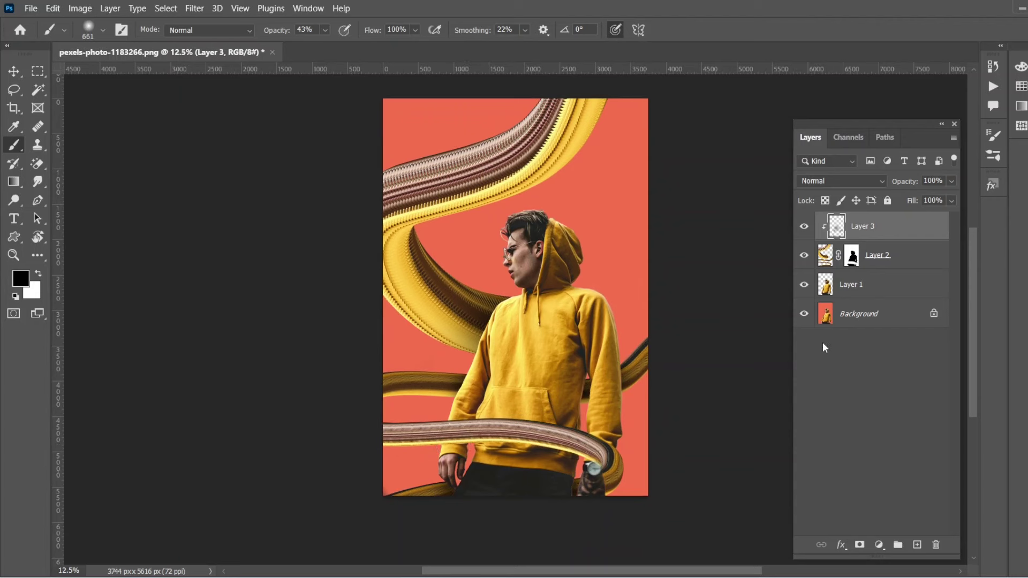
pyautogui.click(826, 282)
# Add Layer 4 clipped to Layer 1 and paint black shadows on the hoodie under the ribbon.
pyautogui.click(916, 545)
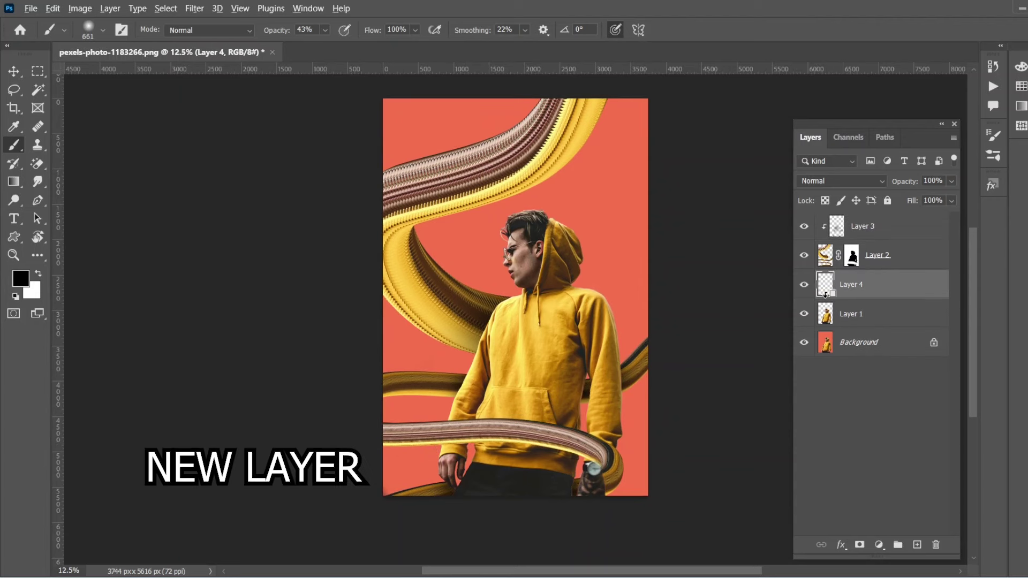
pyautogui.keyDown('alt'); pyautogui.click(824, 294); pyautogui.keyUp('alt')
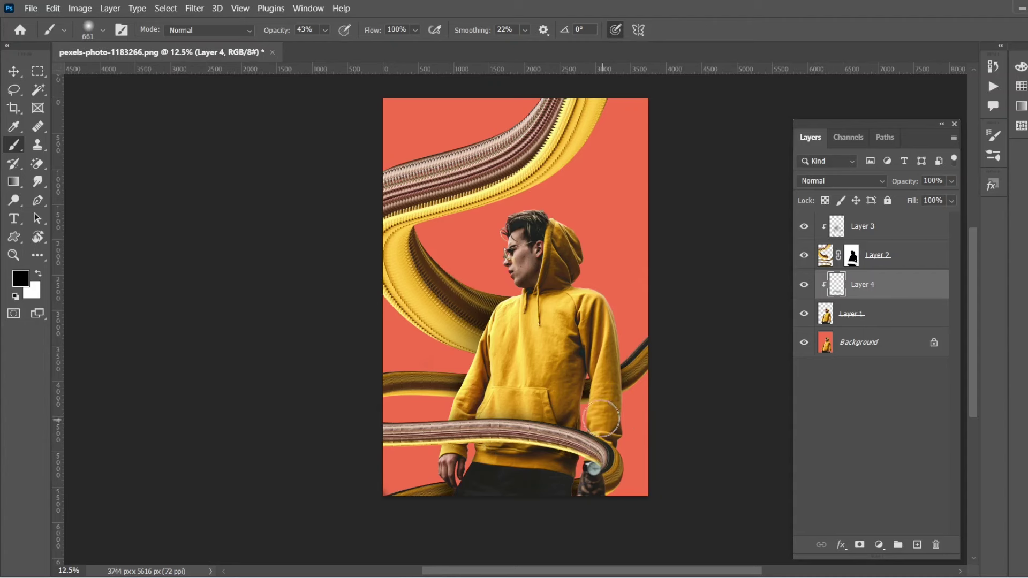
pyautogui.click(804, 285)
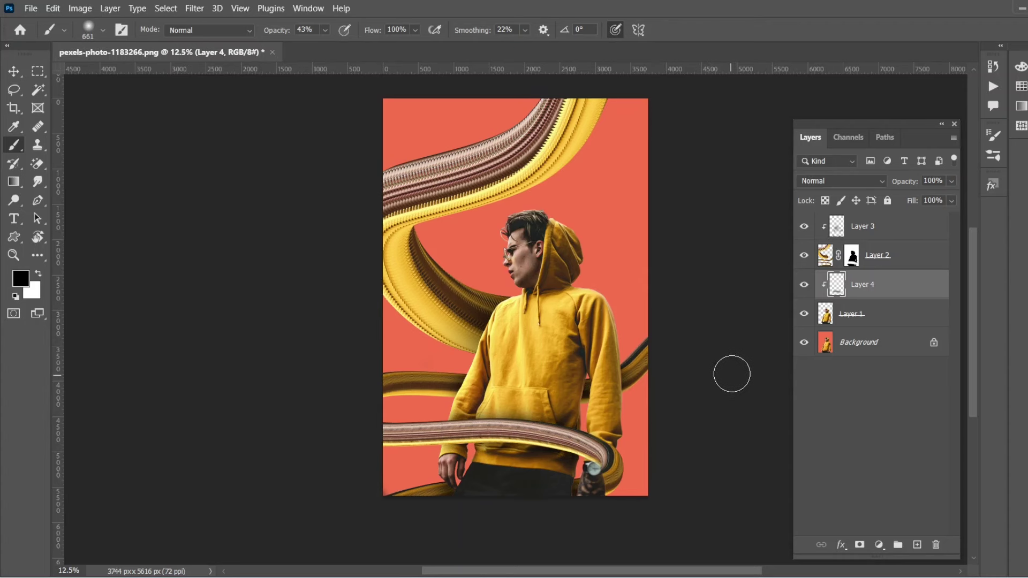
pyautogui.scroll(2, 729, 315)
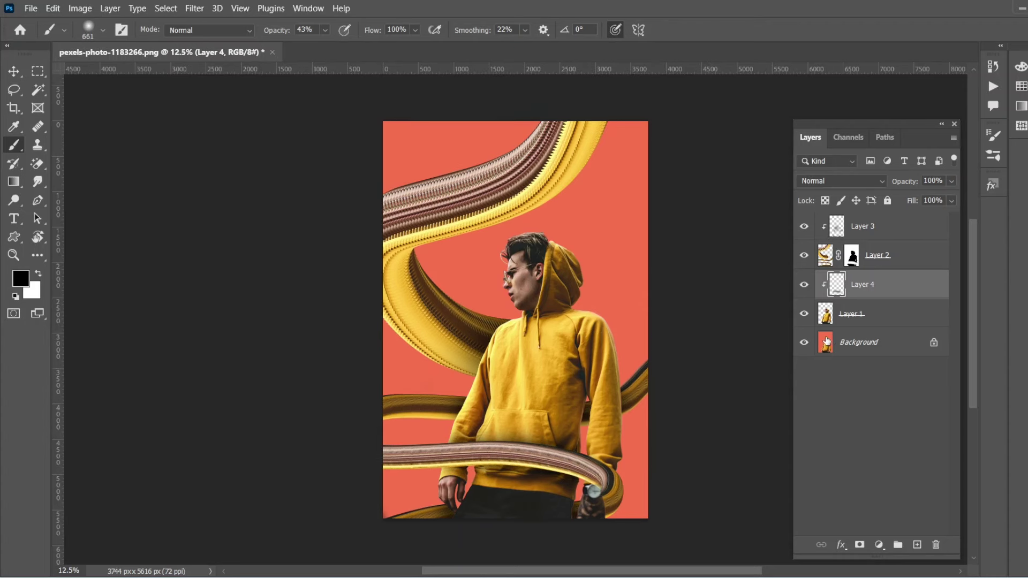
# Add Layer 5 above the Background with white foreground and 100% brush opacity.
pyautogui.click(826, 341)
pyautogui.click(917, 546)
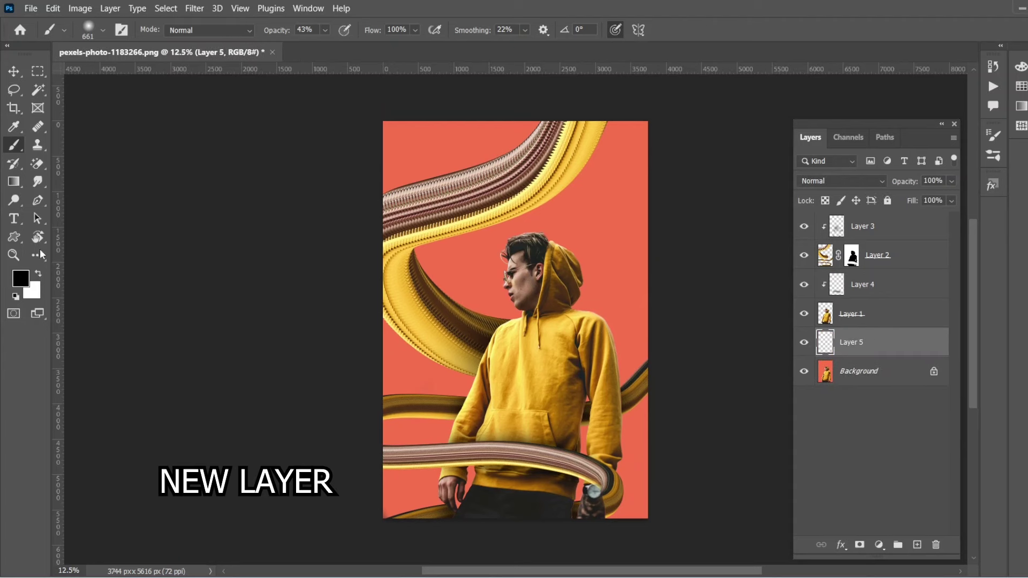
pyautogui.click(40, 276)
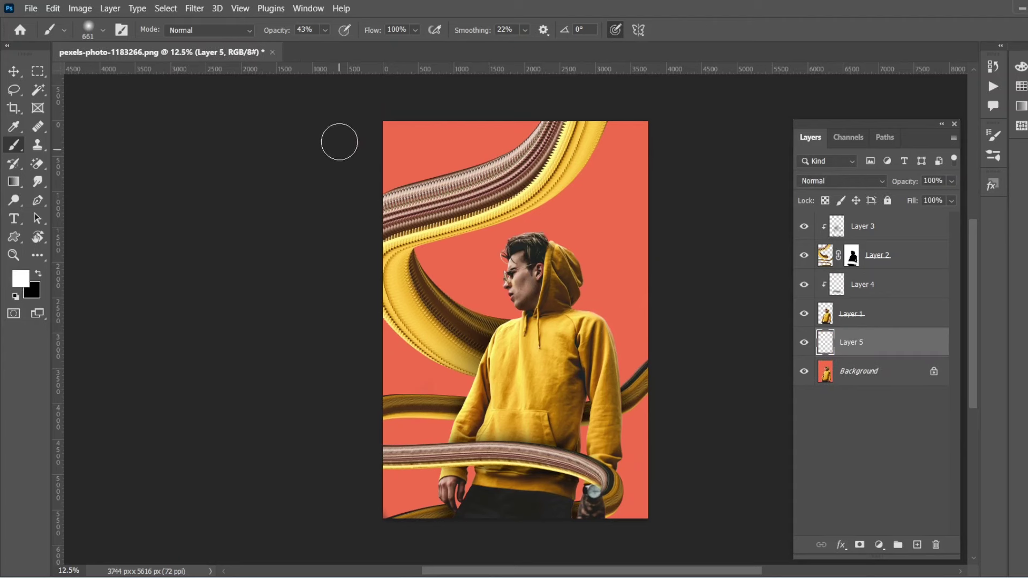
pyautogui.click(324, 30)
pyautogui.moveTo(332, 46); pyautogui.dragTo(427, 51)
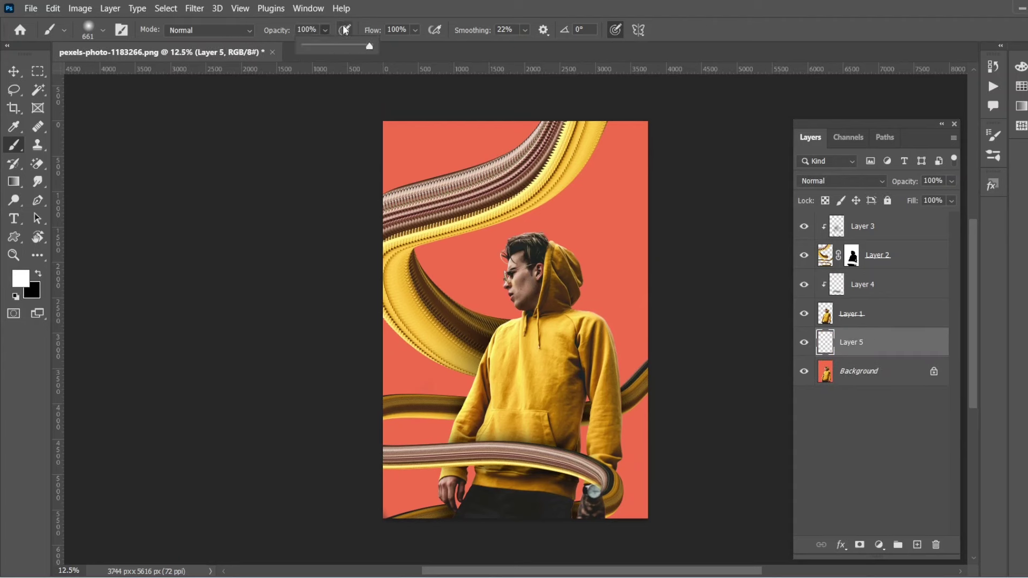
pyautogui.click(325, 30)
# Paint a single 5000 px white glow behind the man and set Layer 5 to 55% opacity.
pyautogui.moveTo(543, 396); pyautogui.dragTo(706, 338)
pyautogui.moveTo(543, 396); pyautogui.dragTo(589, 374)
pyautogui.moveTo(527, 402); pyautogui.dragTo(532, 388)
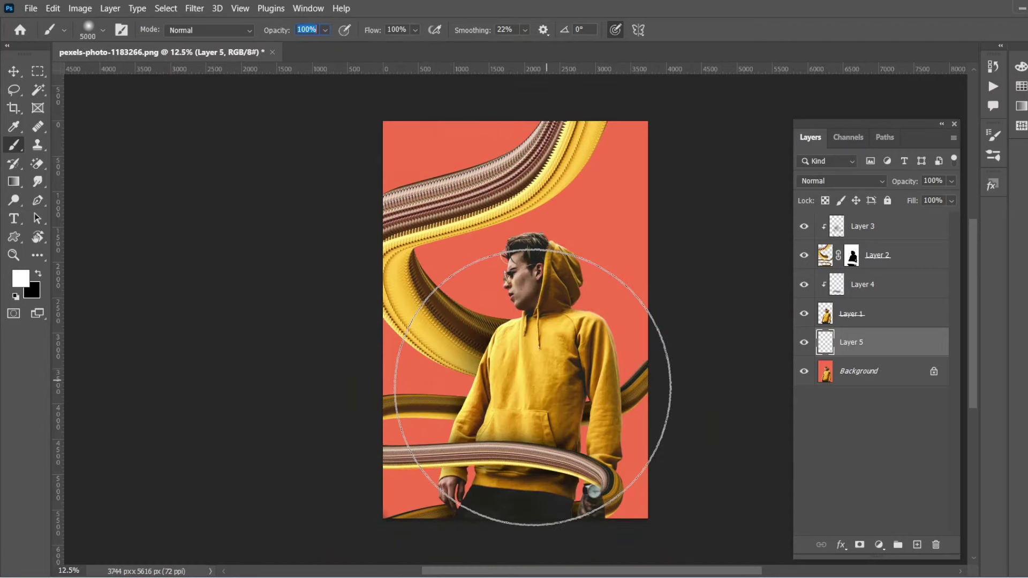
pyautogui.click(532, 388)
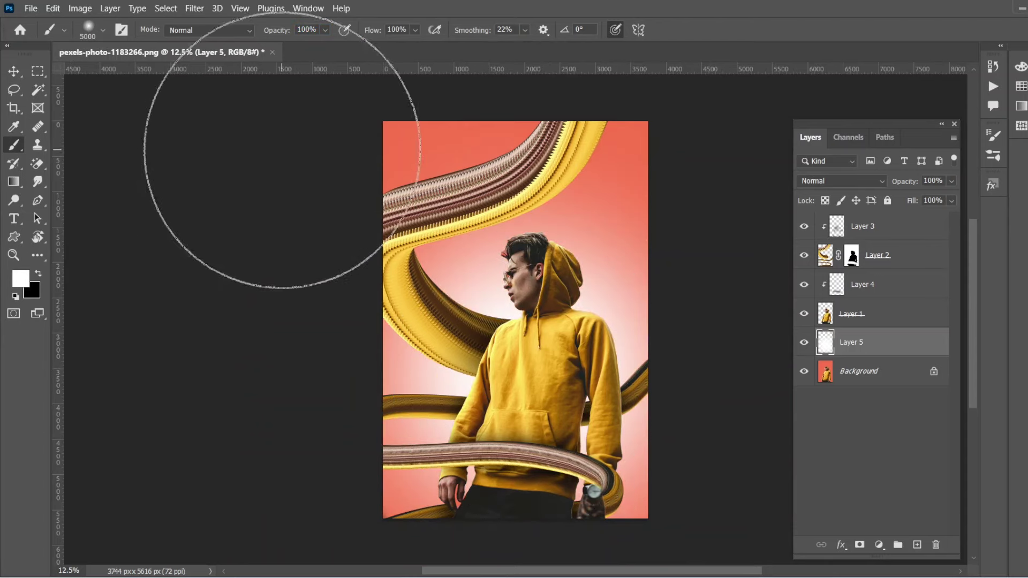
pyautogui.click(921, 198)
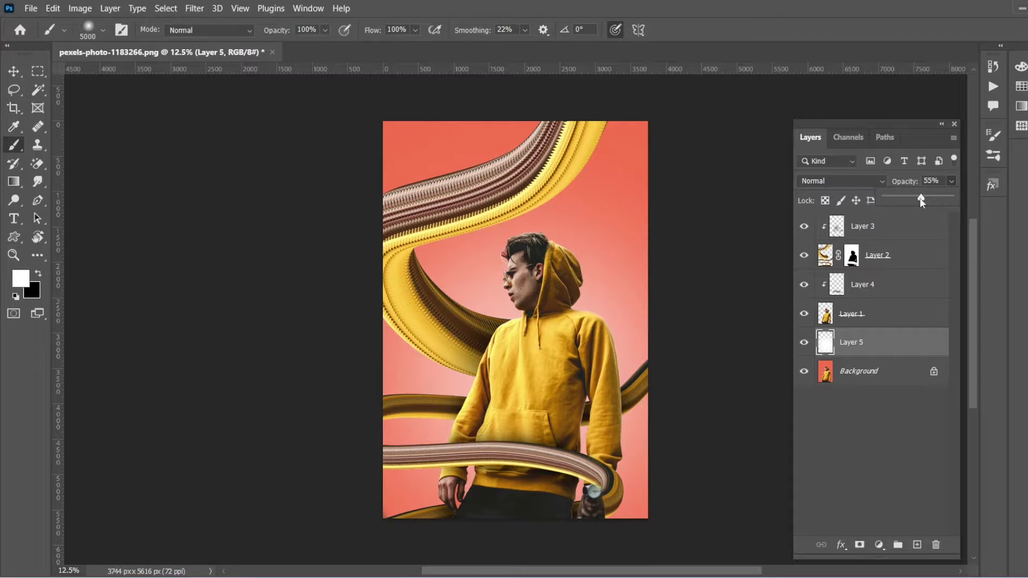